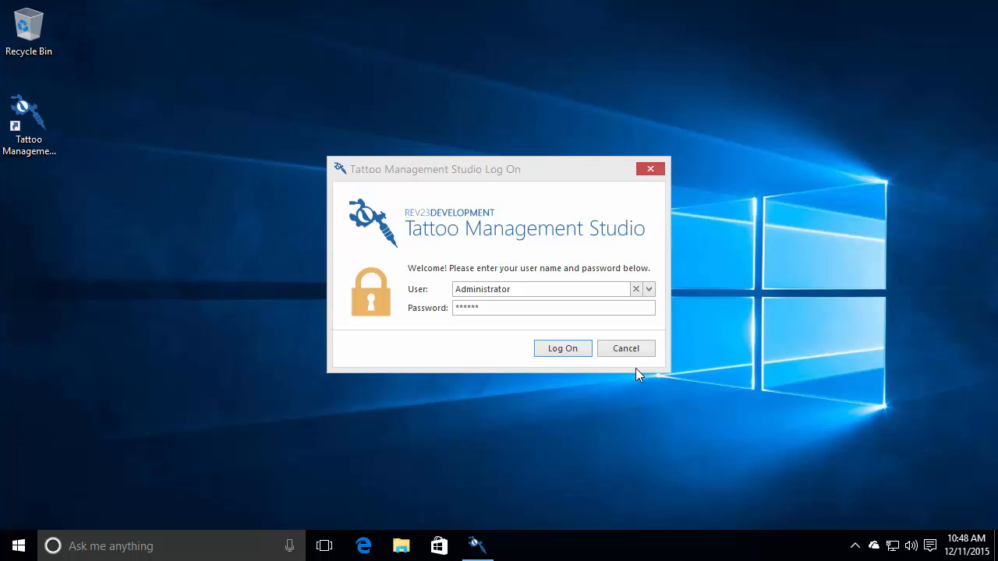
- Log on and open My Studio's Signature Pad options under Configuration
{"action": "left_click", "coordinate": [561, 350]}
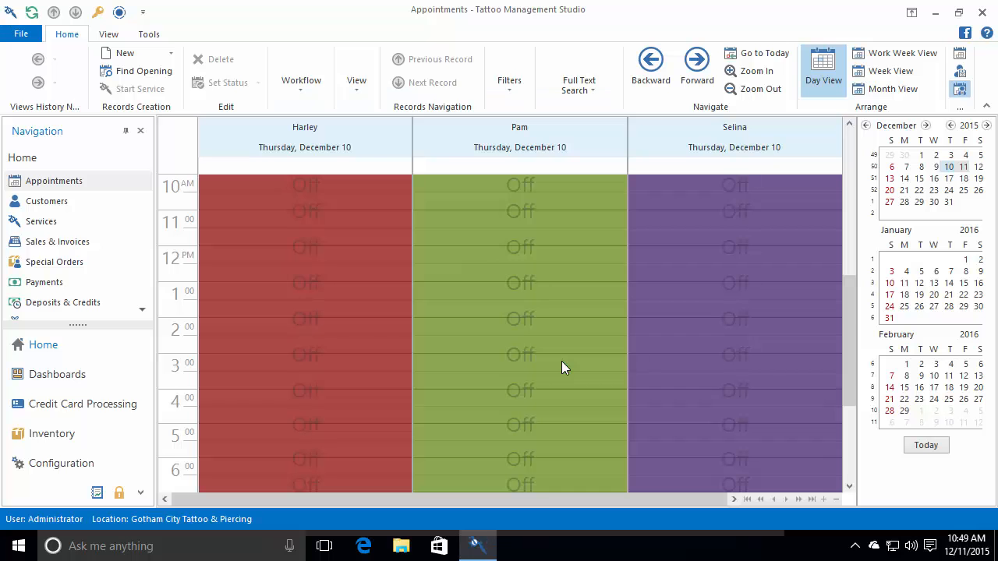
{"action": "left_click", "coordinate": [72, 467]}
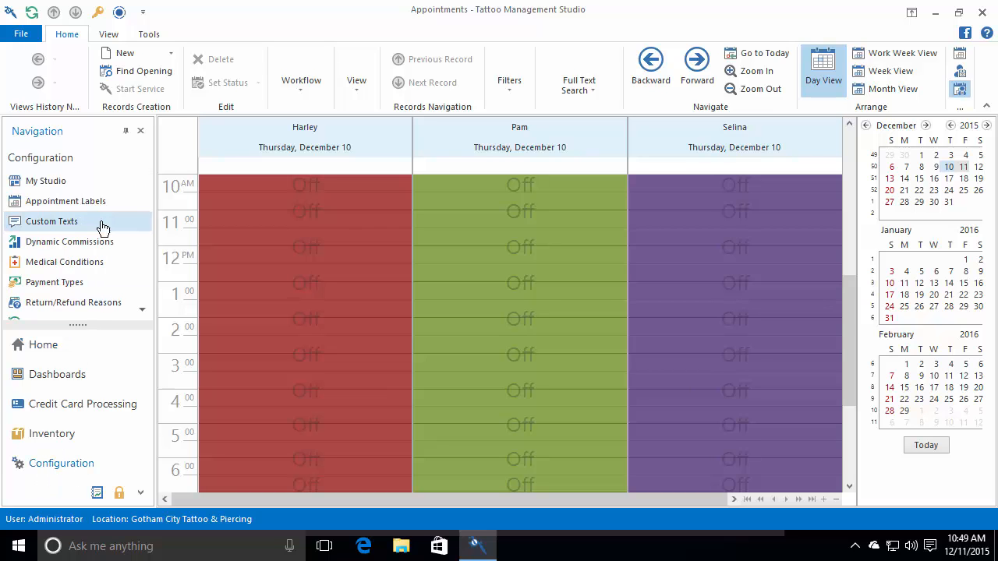
{"action": "left_click", "coordinate": [74, 190]}
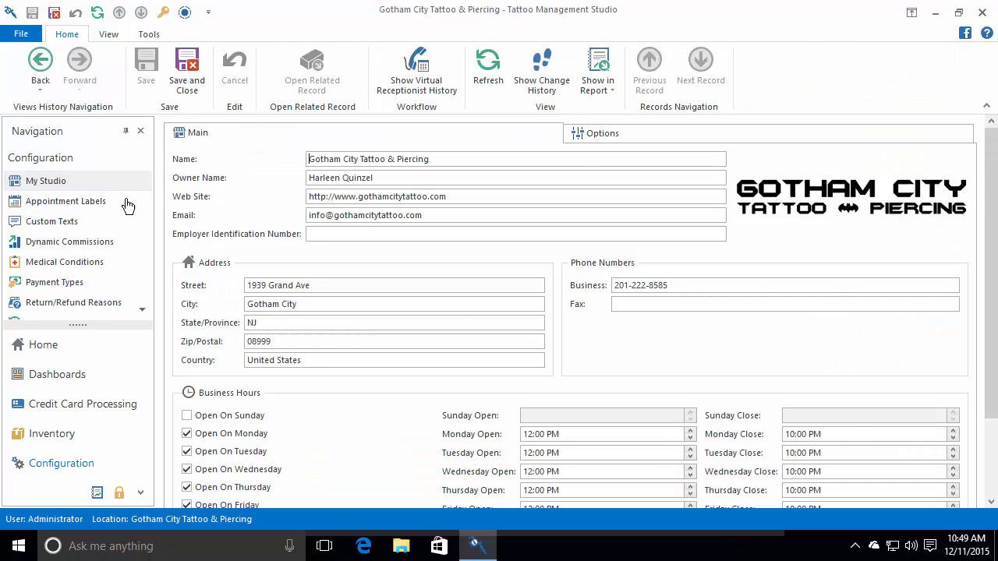
{"action": "left_click", "coordinate": [621, 137]}
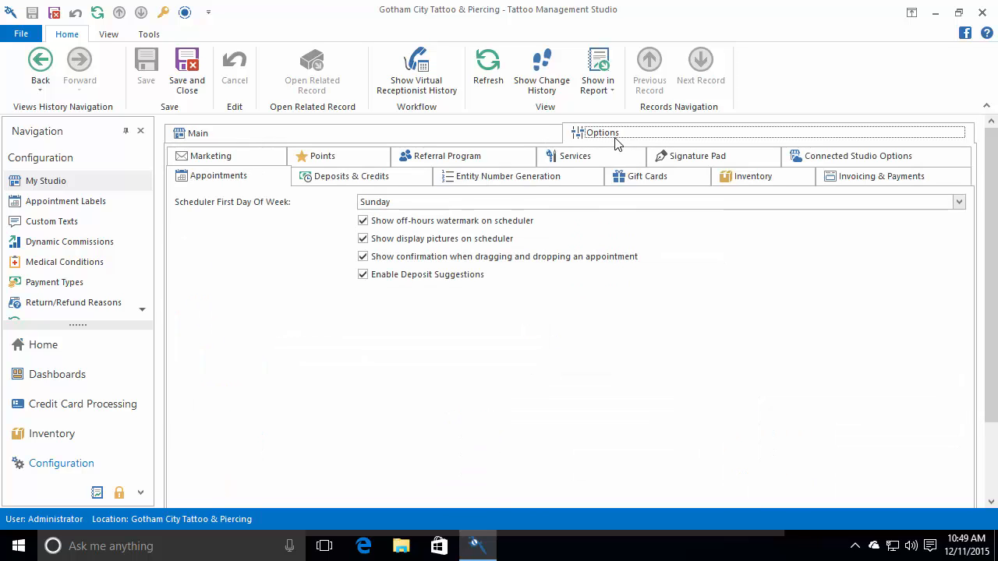
{"action": "left_click", "coordinate": [692, 159]}
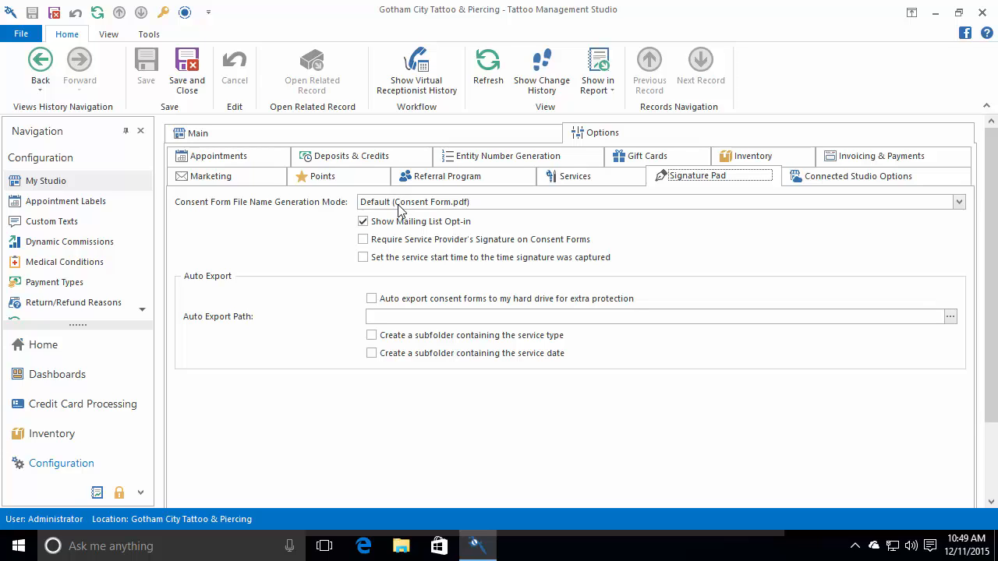
- Name consent forms by [Last Name] [First Name] [Middle Name] [Service Type] and enable auto export
{"action": "left_click", "coordinate": [398, 204]}
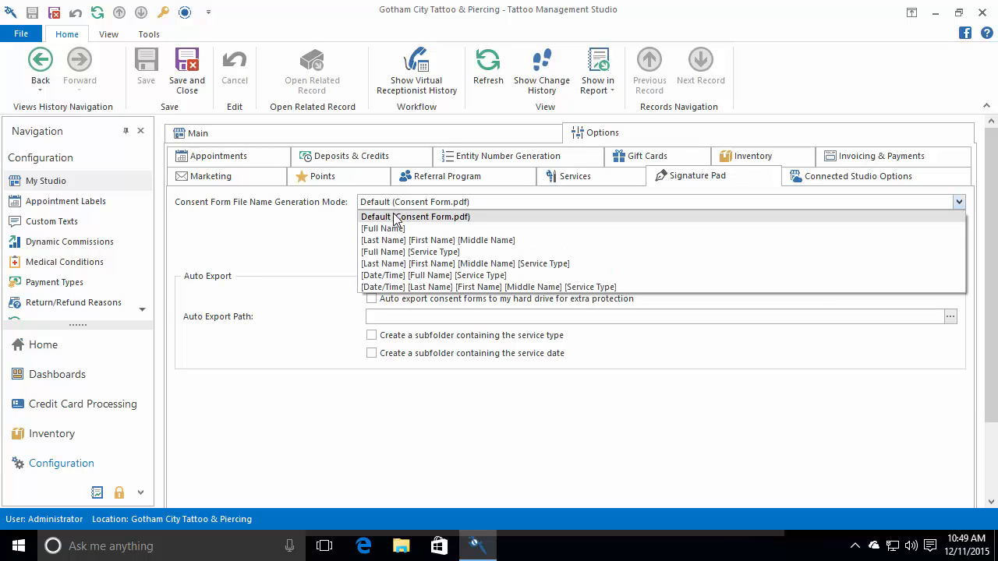
{"action": "left_click", "coordinate": [403, 265]}
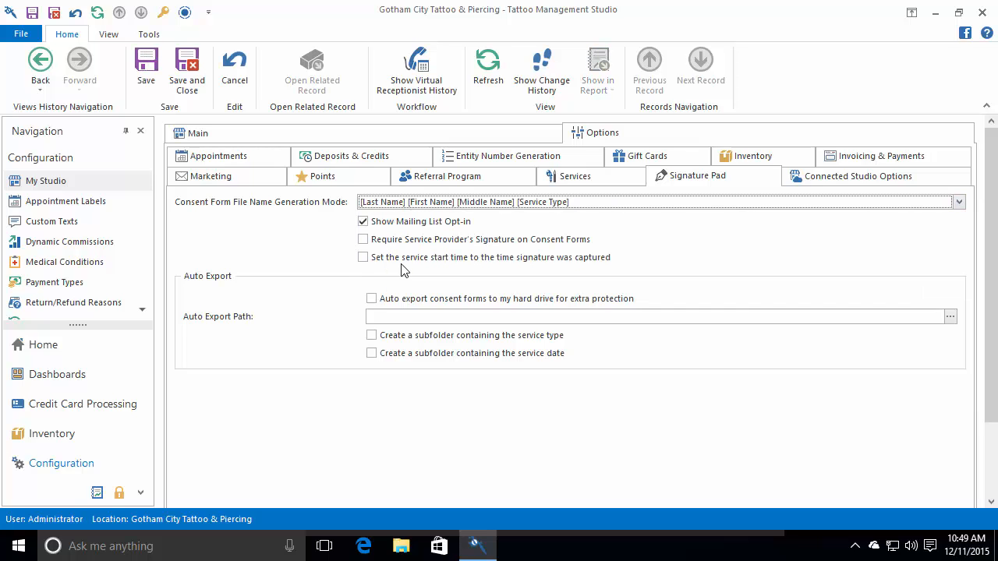
{"action": "left_click", "coordinate": [372, 300]}
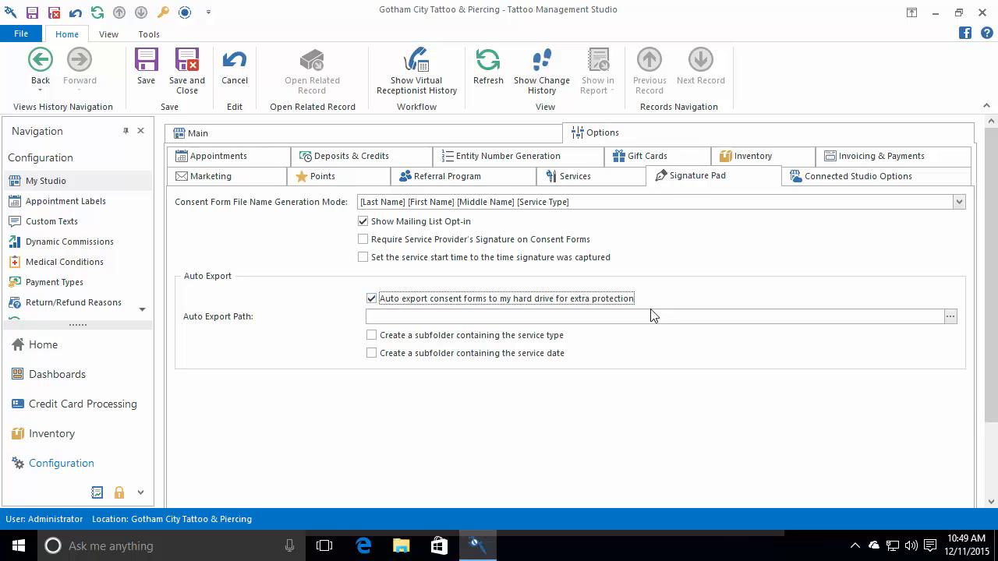
{"action": "mouse_move", "coordinate": [613, 307]}
- Create a 'REV23 Consent Forms' folder in OneDrive and set it as the export path
{"action": "left_click", "coordinate": [950, 317]}
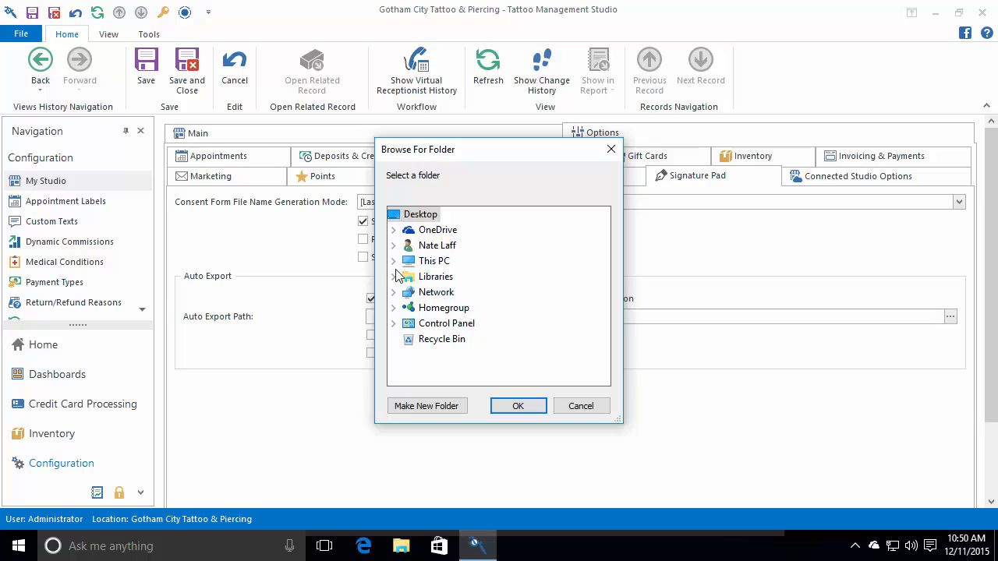
{"action": "double_click", "coordinate": [438, 231]}
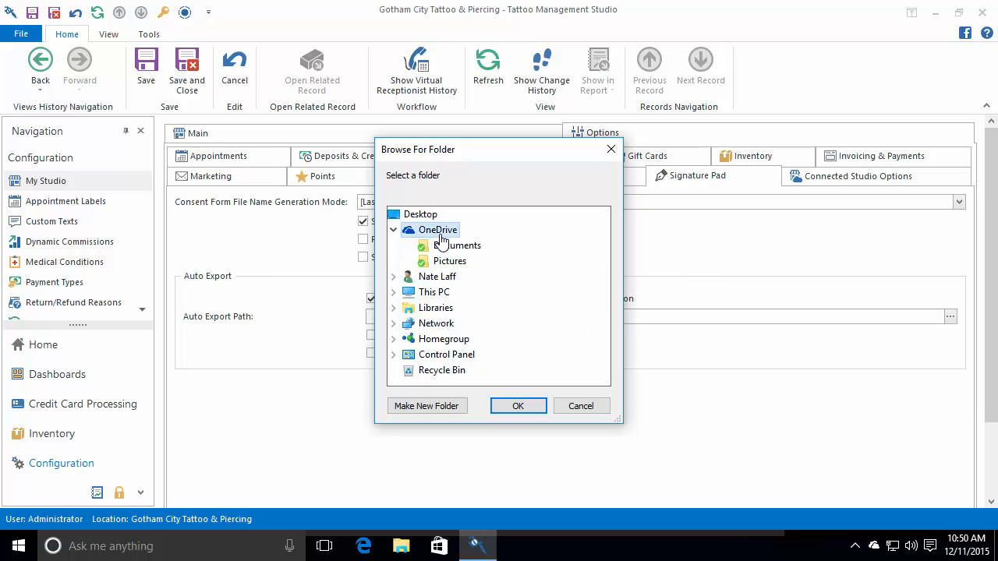
{"action": "left_click", "coordinate": [428, 408]}
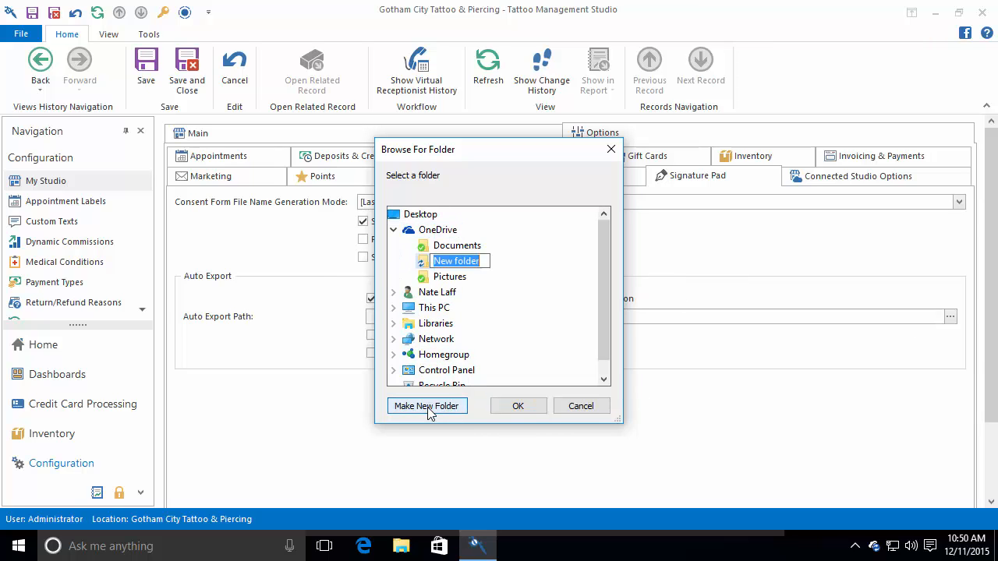
{"action": "type", "text": "REV23 C"}
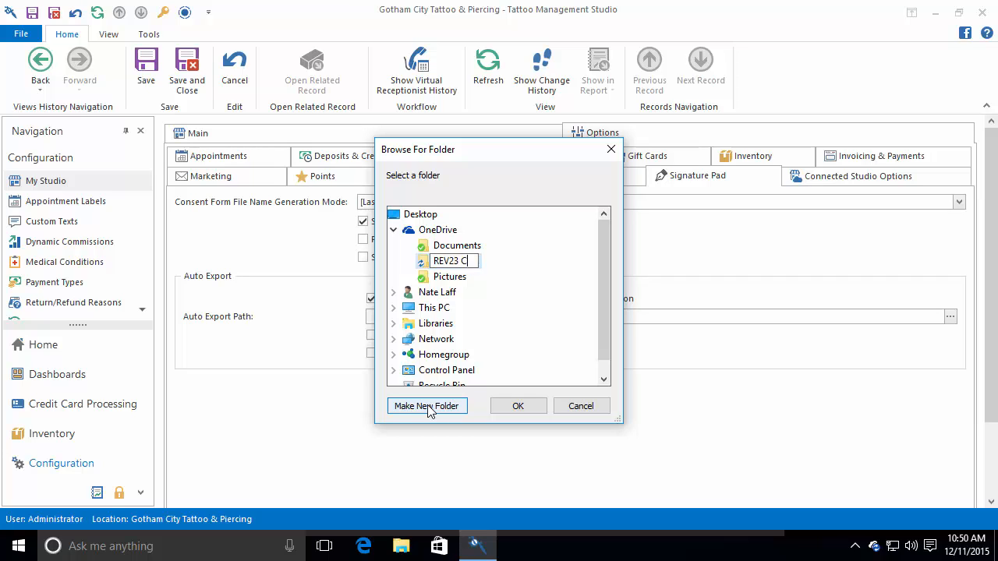
{"action": "type", "text": "onsent Forms"}
{"action": "key", "text": "Return"}
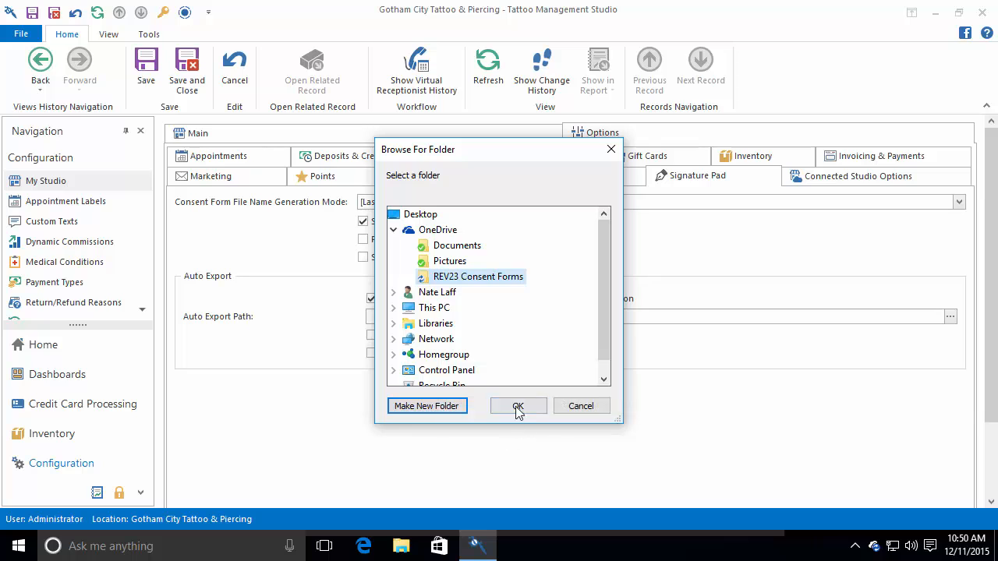
{"action": "left_click", "coordinate": [518, 405]}
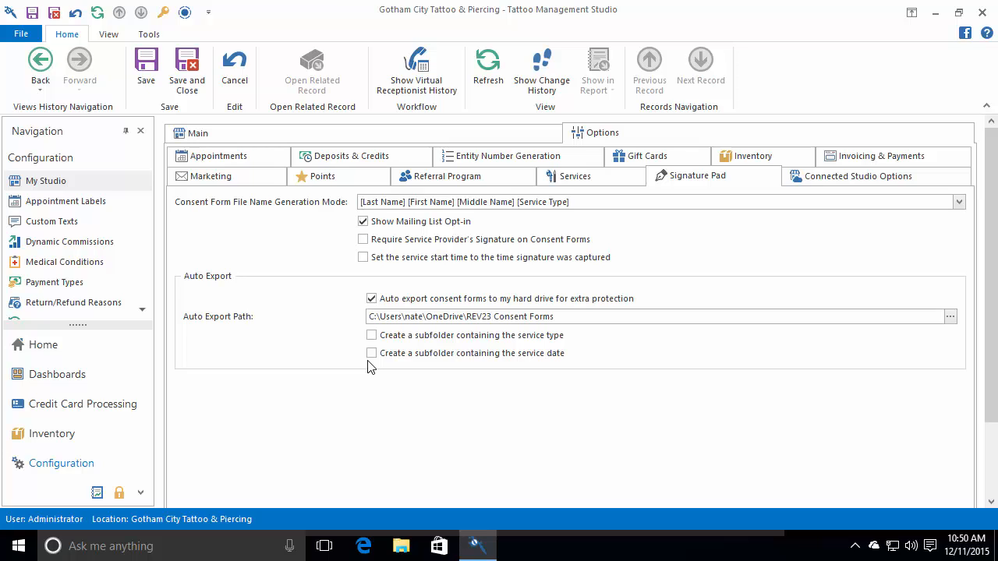
- Enable service-date subfolders with date format yyyy-MM-dd and save the studio settings
{"action": "left_click", "coordinate": [380, 355]}
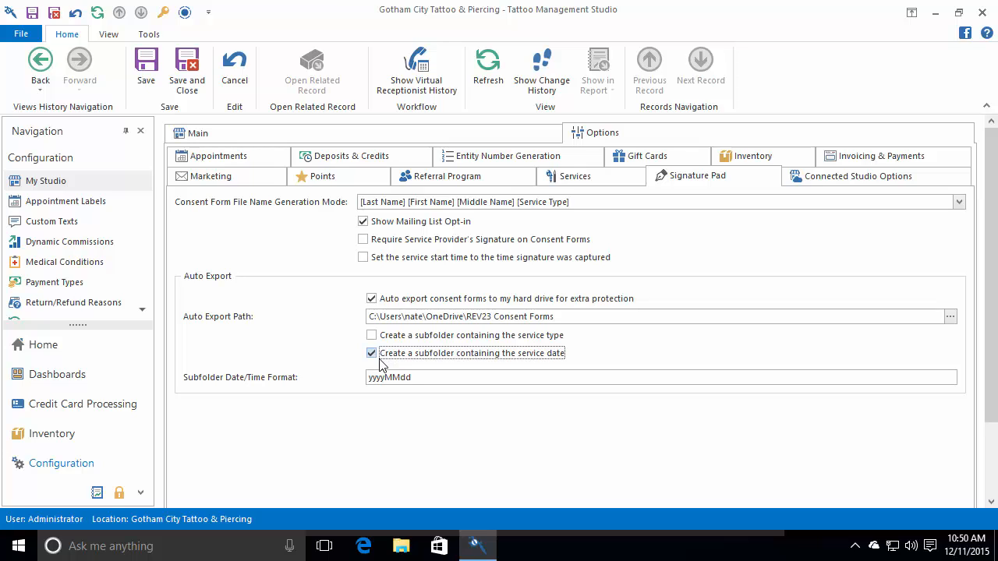
{"action": "left_click", "coordinate": [385, 378]}
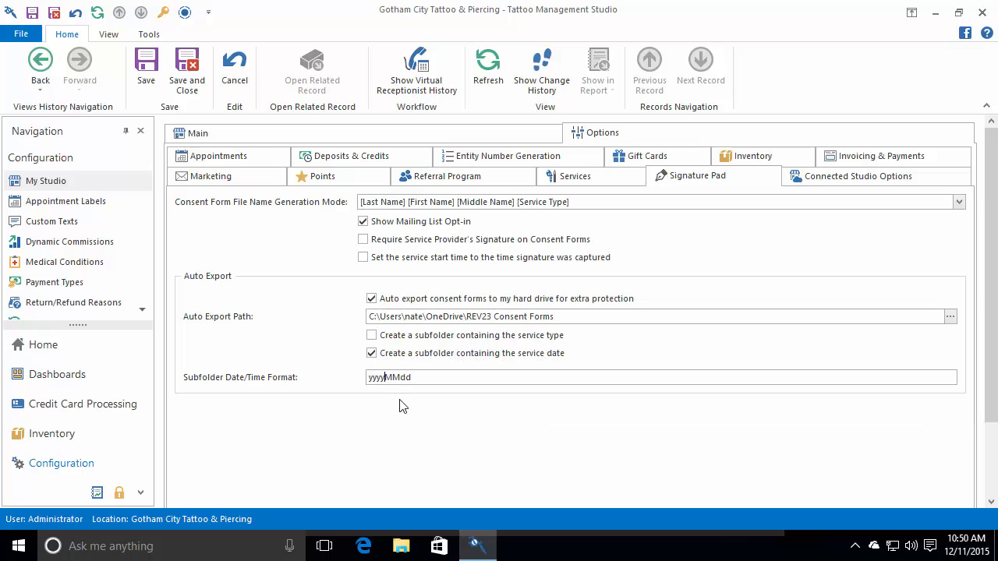
{"action": "type", "text": "-MM-"}
{"action": "left_click_drag", "start_coordinate": [429, 379], "coordinate": [363, 379]}
{"action": "left_click_drag", "start_coordinate": [428, 378], "coordinate": [358, 379]}
{"action": "left_click", "coordinate": [468, 376]}
{"action": "left_click", "coordinate": [187, 70]}
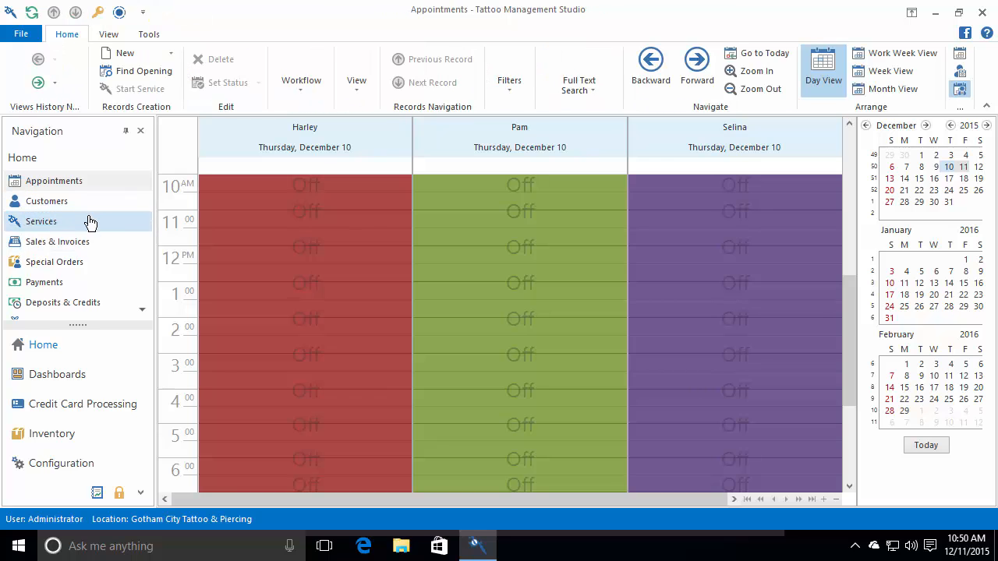
- Start a new service record from the Services list
{"action": "left_click", "coordinate": [89, 221]}
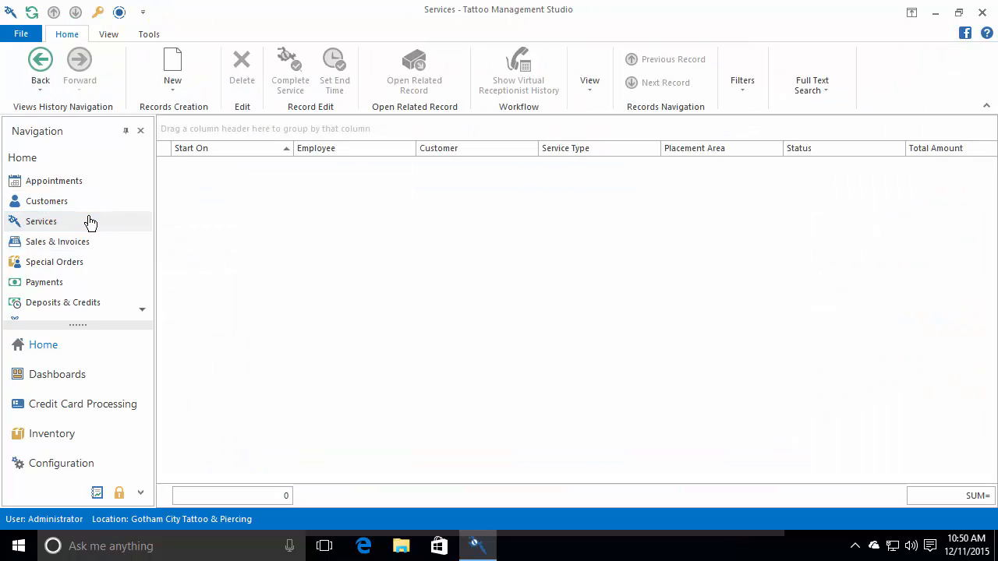
{"action": "left_click", "coordinate": [174, 65]}
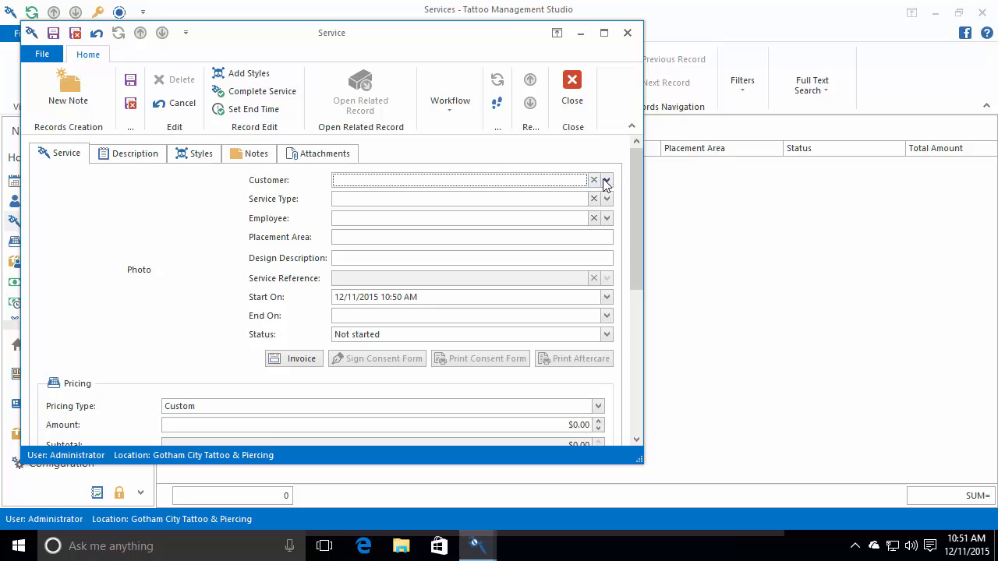
{"action": "left_click", "coordinate": [605, 181]}
- Add a new female customer with first name, last name and birthday, and save
{"action": "left_click", "coordinate": [538, 441]}
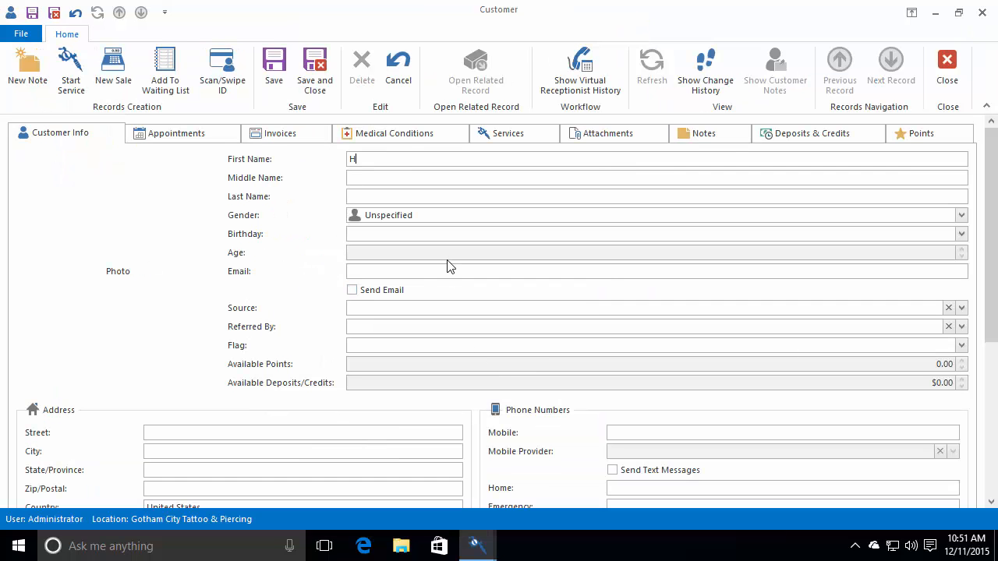
{"action": "key", "text": "Tab"}
{"action": "key", "text": "Tab"}
{"action": "key", "text": "f"}
{"action": "key", "text": "Tab"}
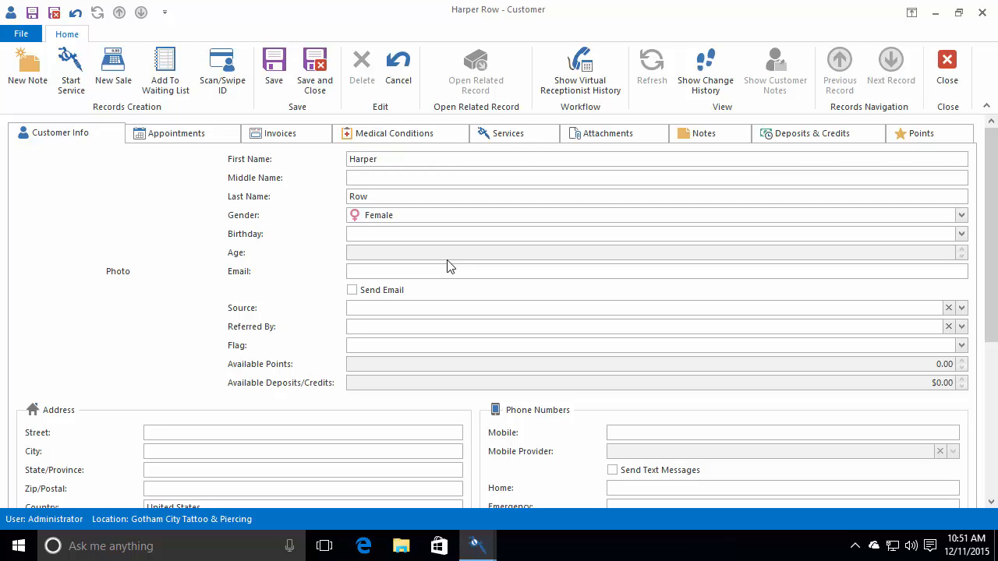
{"action": "type", "text": "10/1/1996"}
{"action": "key", "text": "Tab"}
{"action": "left_click", "coordinate": [307, 88]}
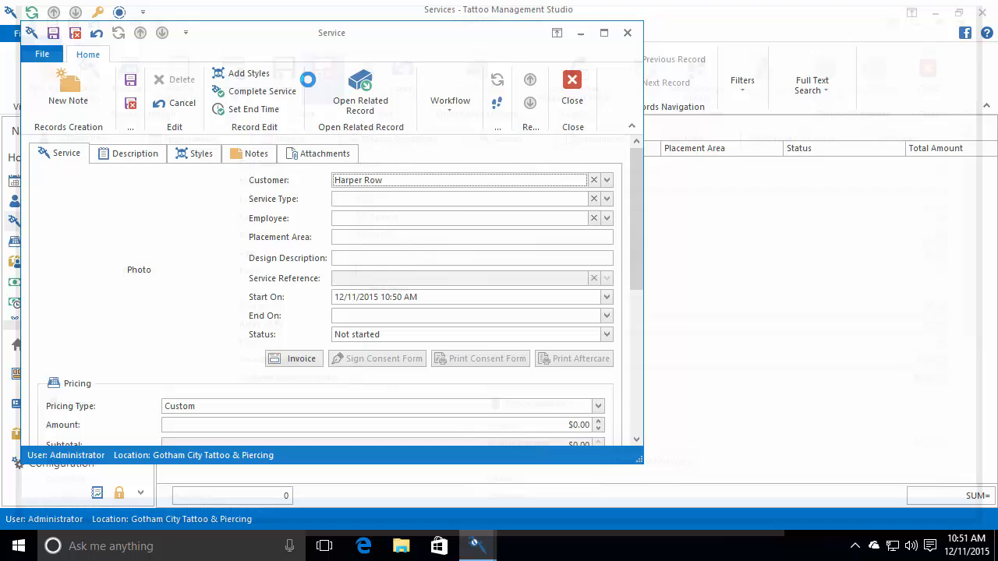
- Make the service a Tattoo by the second listed employee and capture the consent signature
{"action": "left_click", "coordinate": [606, 198]}
{"action": "left_click", "coordinate": [377, 246]}
{"action": "left_click", "coordinate": [544, 234]}
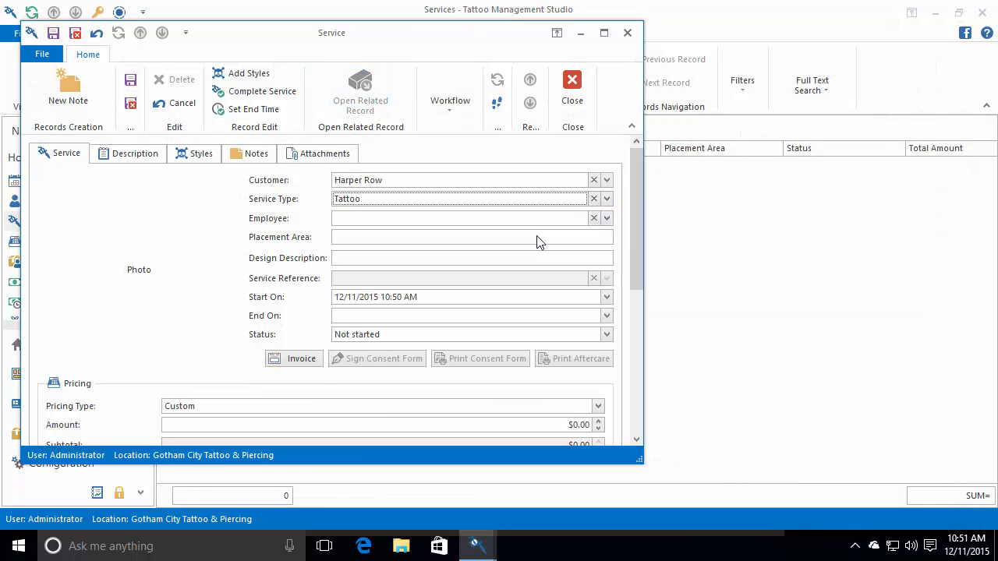
{"action": "left_click", "coordinate": [607, 218]}
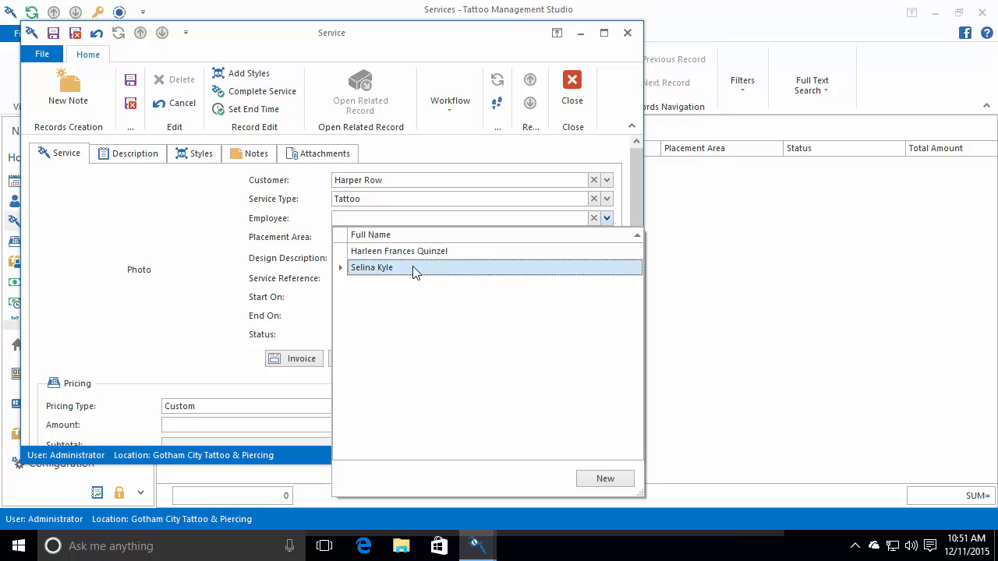
{"action": "left_click", "coordinate": [413, 268]}
{"action": "left_click", "coordinate": [386, 360]}
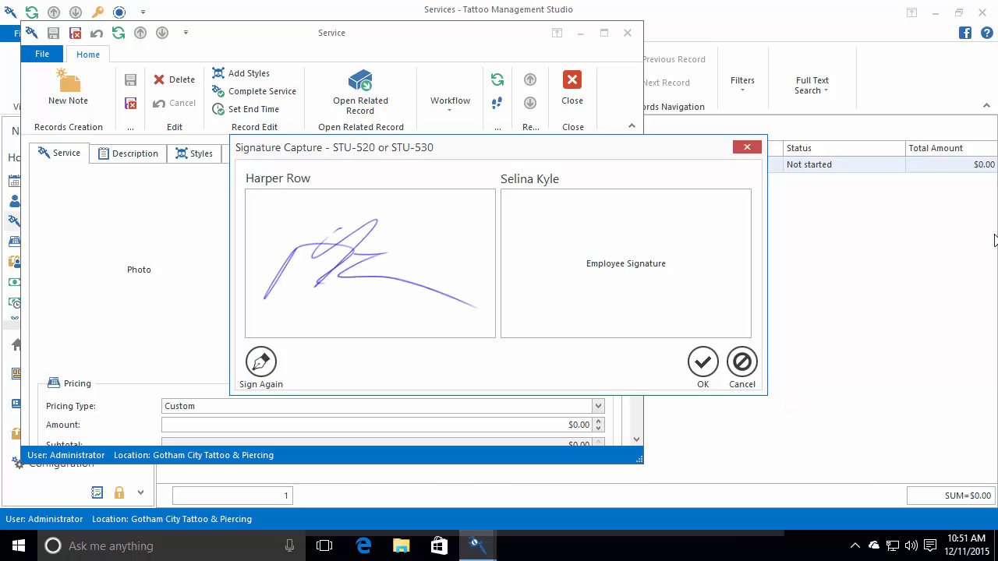
{"action": "left_click", "coordinate": [703, 362]}
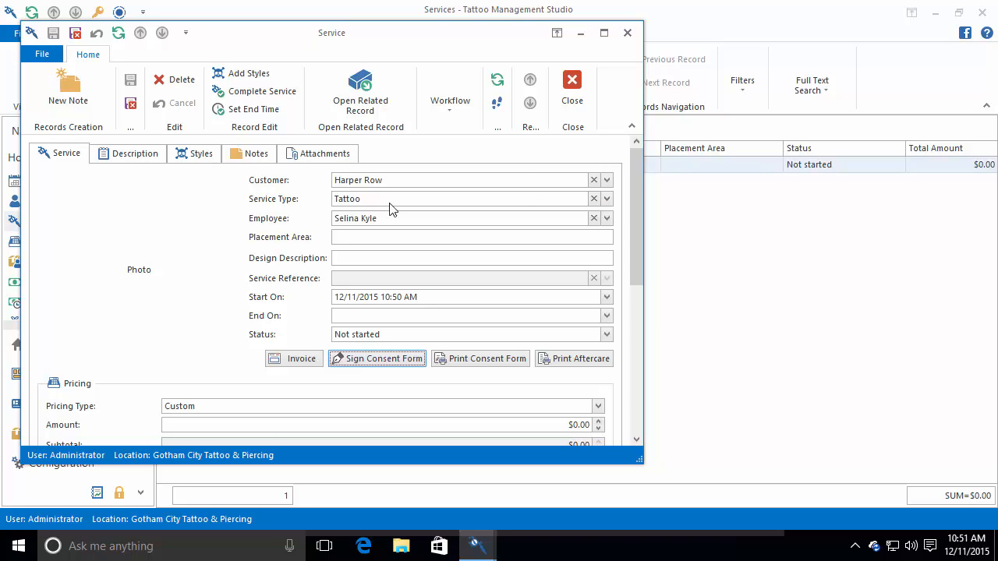
- Review the attached consent-form PDF in Edge, then close the service record
{"action": "left_click", "coordinate": [318, 156]}
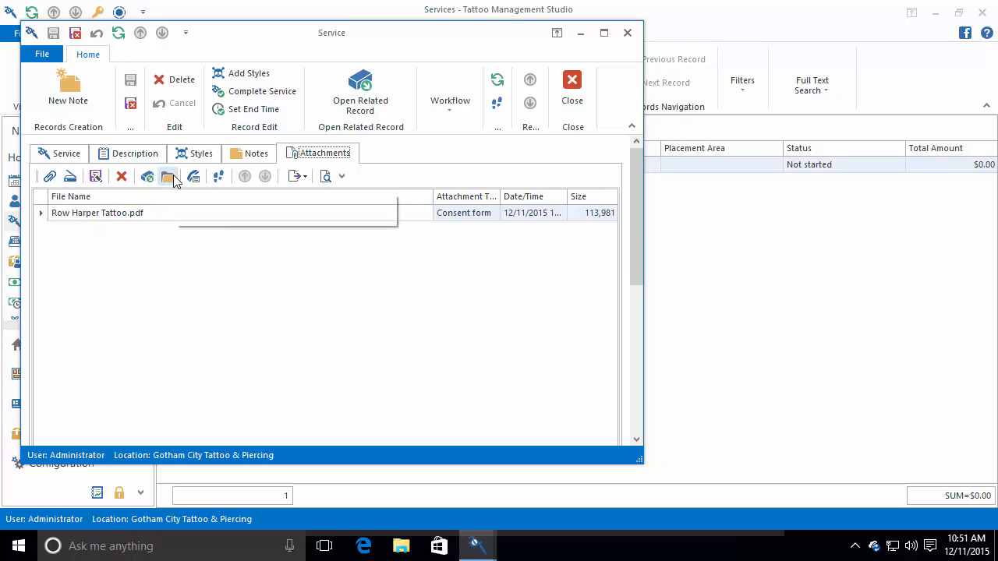
{"action": "left_click", "coordinate": [171, 177]}
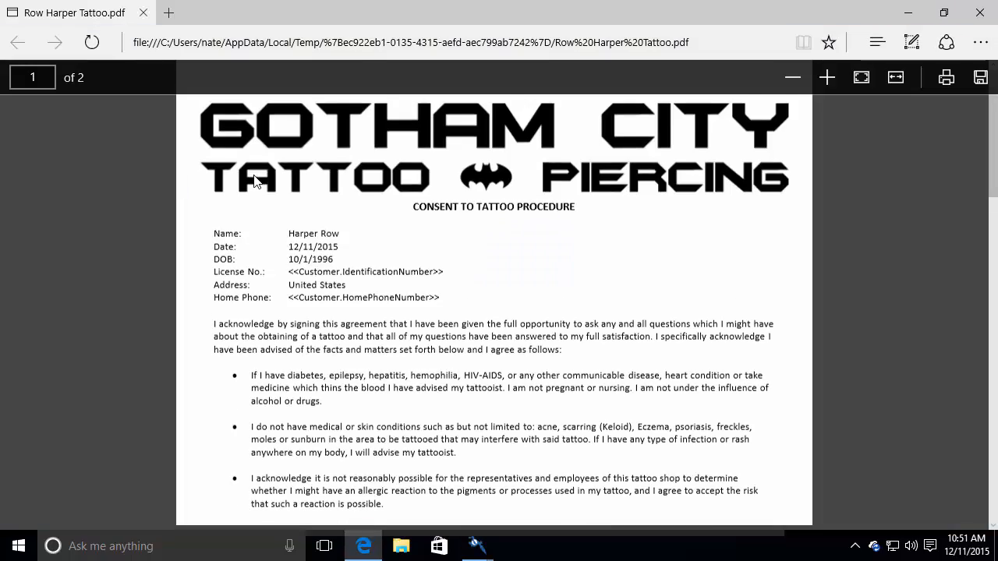
{"action": "scroll", "coordinate": [254, 181], "scroll_direction": "down", "scroll_amount": 15}
{"action": "scroll", "coordinate": [315, 280], "scroll_direction": "up", "scroll_amount": 10}
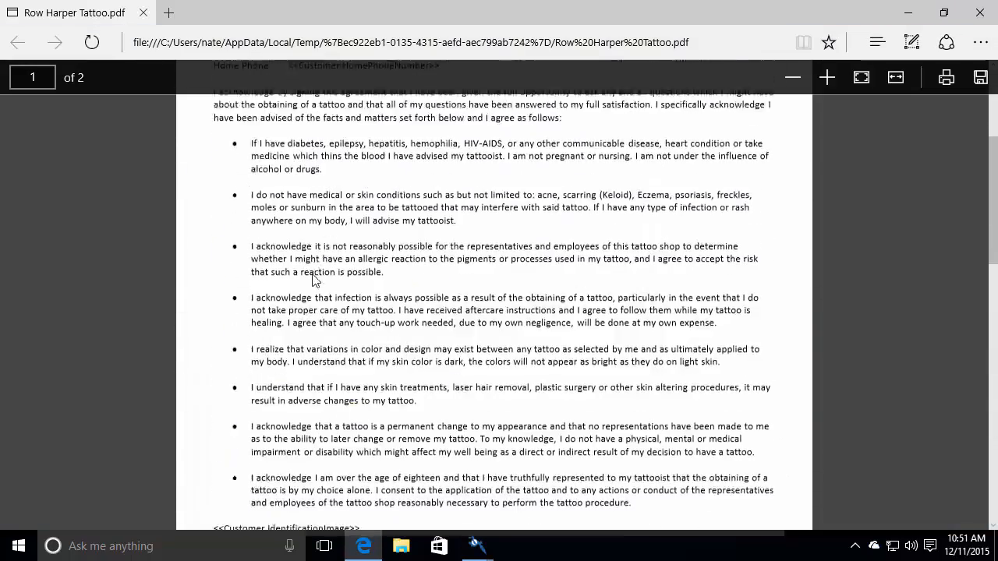
{"action": "scroll", "coordinate": [314, 280], "scroll_direction": "up", "scroll_amount": 5}
{"action": "left_click", "coordinate": [979, 13]}
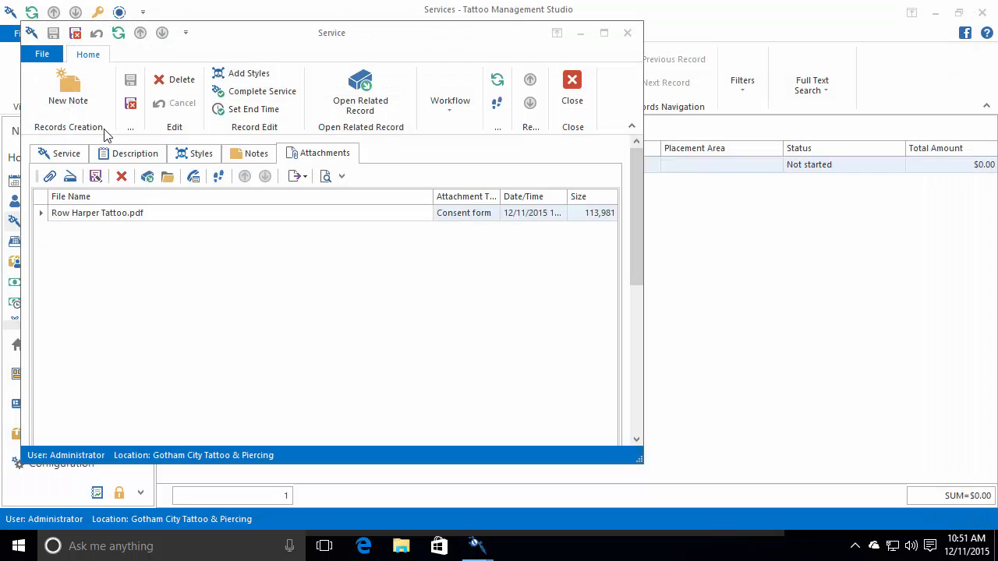
{"action": "left_click", "coordinate": [131, 103]}
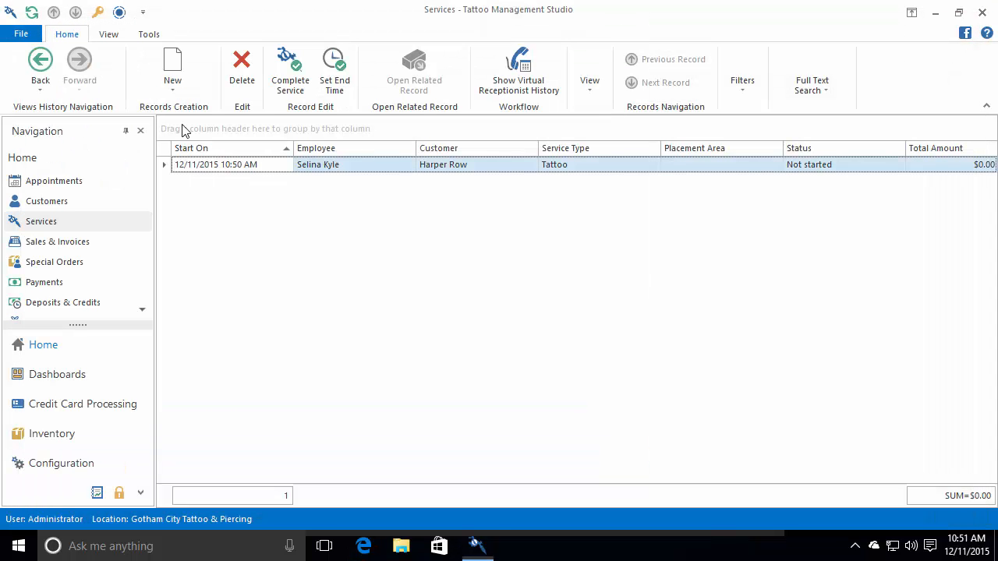
{"action": "right_click", "coordinate": [874, 546]}
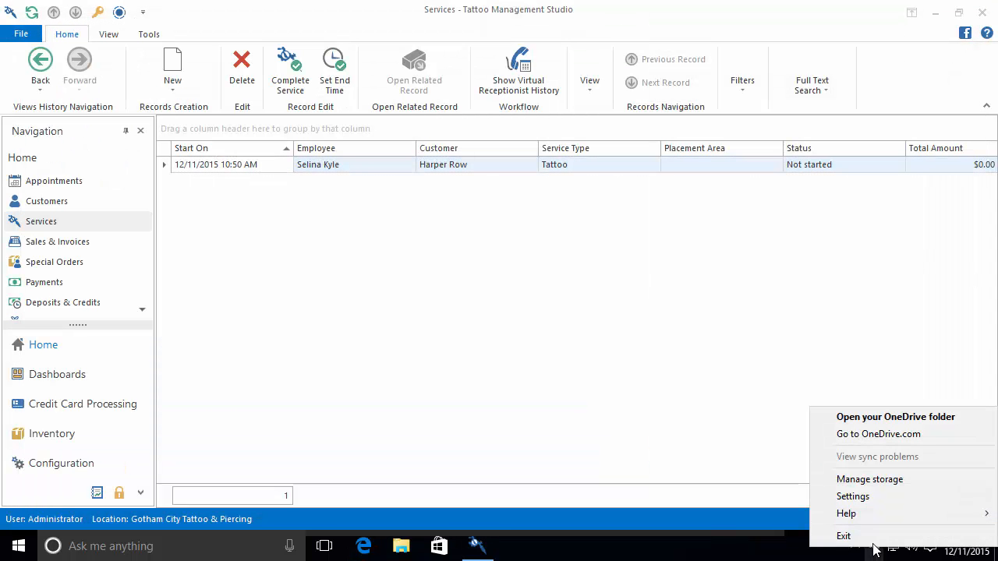
{"action": "left_click", "coordinate": [897, 419]}
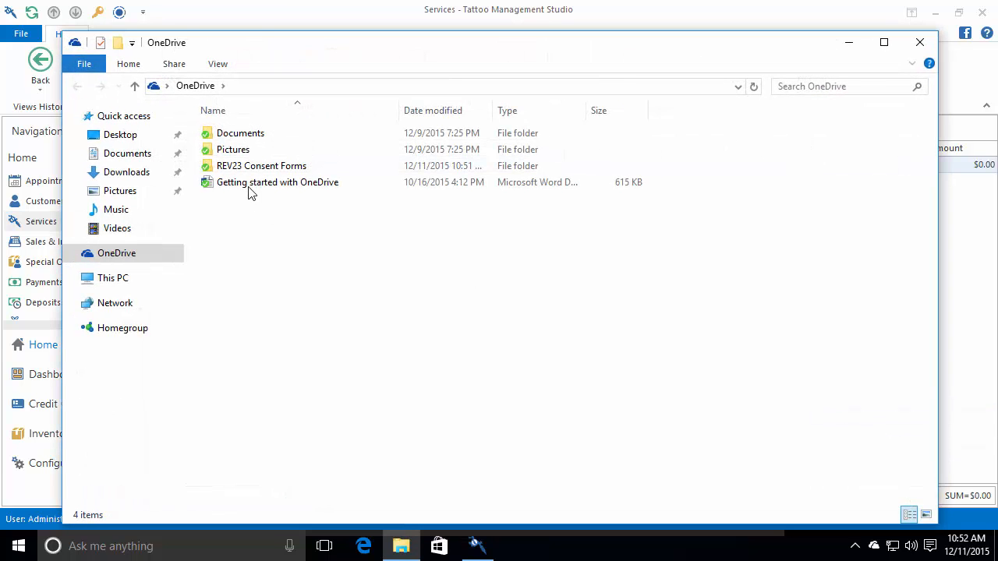
{"action": "double_click", "coordinate": [242, 168]}
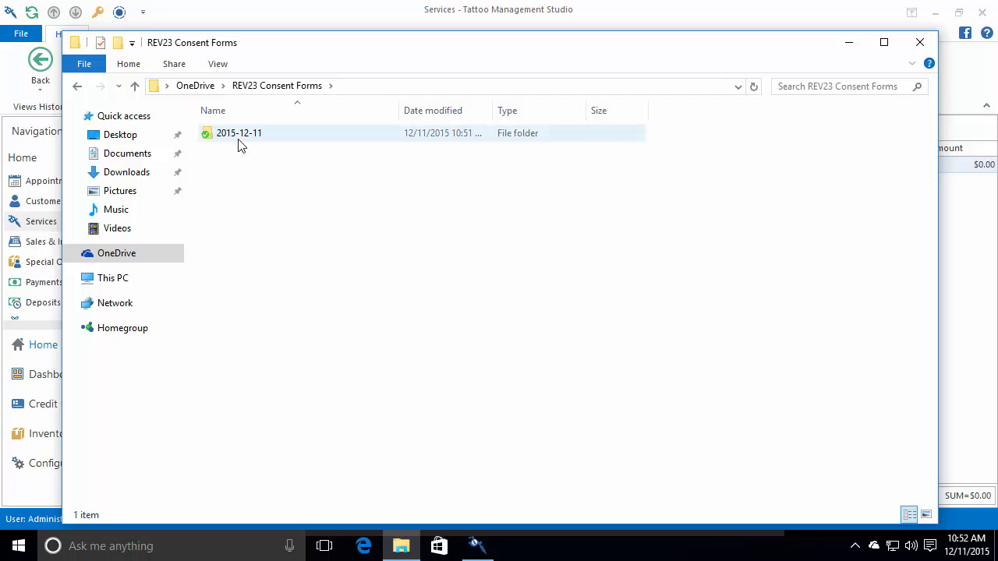
{"action": "double_click", "coordinate": [242, 136]}
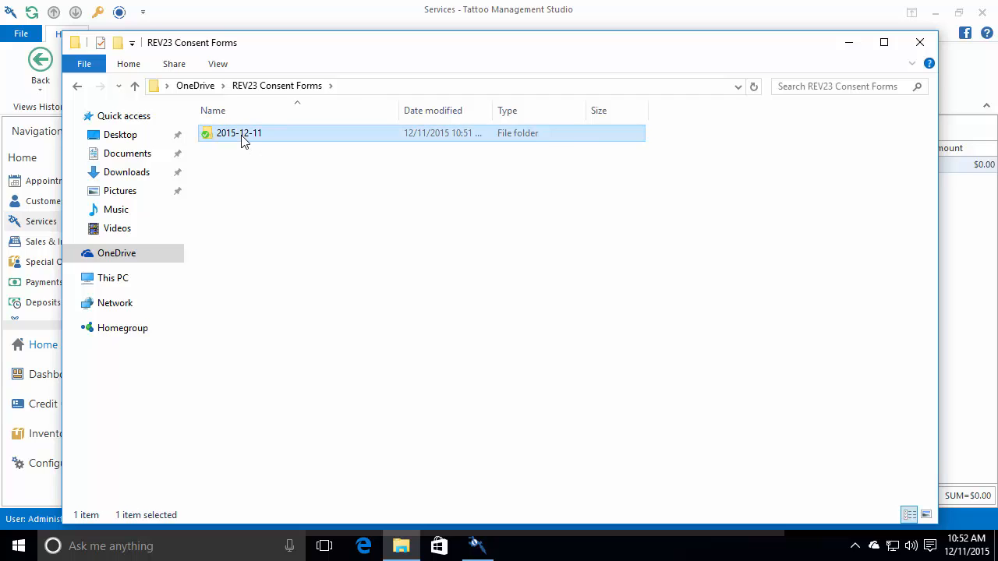
{"action": "double_click", "coordinate": [257, 133]}
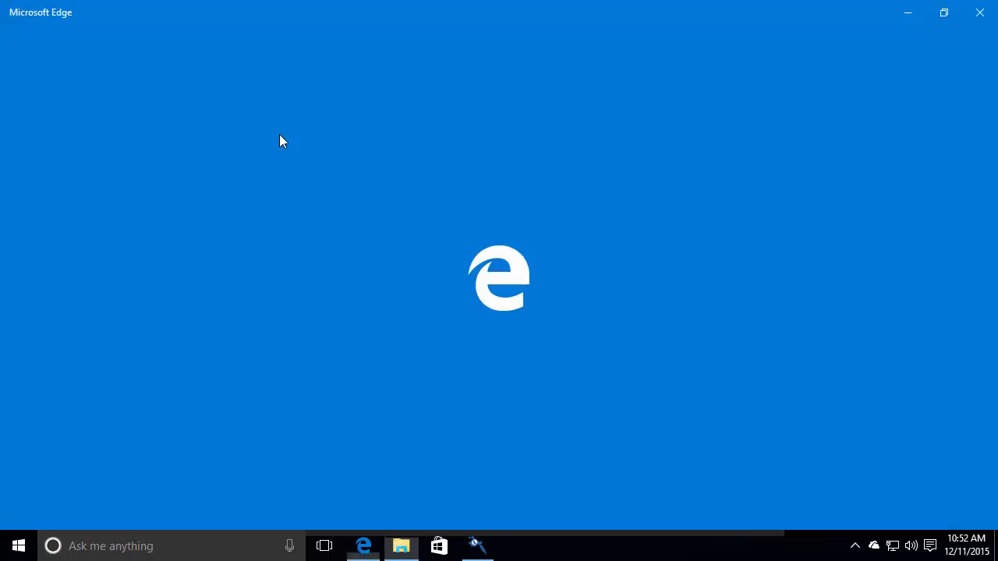
{"action": "scroll", "coordinate": [421, 207], "scroll_direction": "down", "scroll_amount": 15}
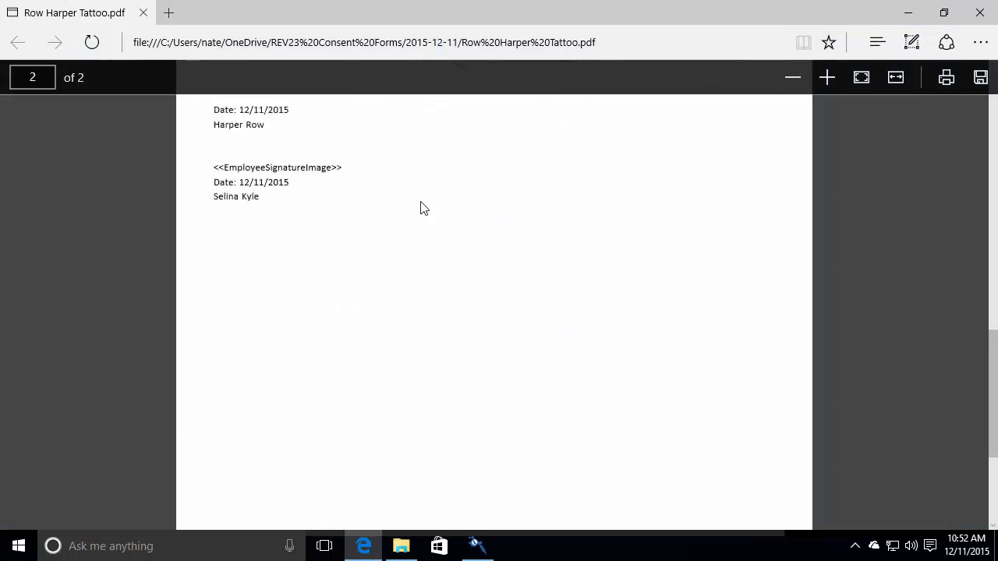
{"action": "scroll", "coordinate": [421, 208], "scroll_direction": "up", "scroll_amount": 15}
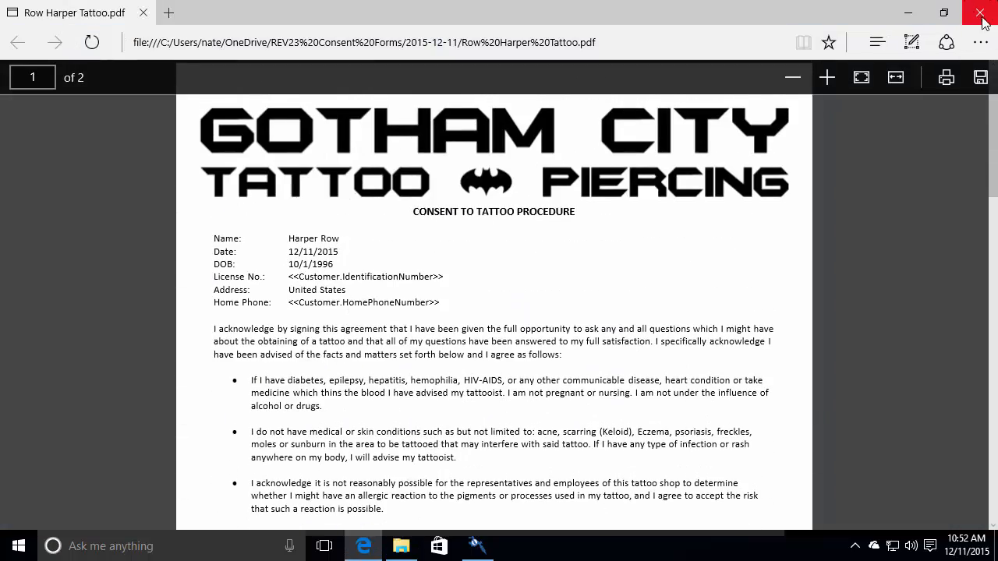
{"action": "left_click", "coordinate": [979, 13]}
{"action": "left_click", "coordinate": [916, 40]}
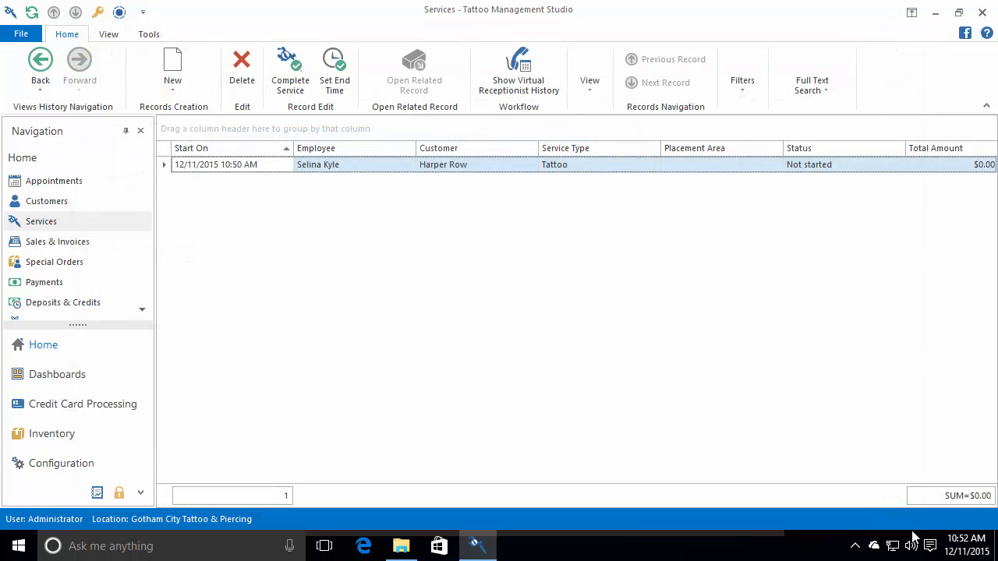
{"action": "right_click", "coordinate": [873, 546]}
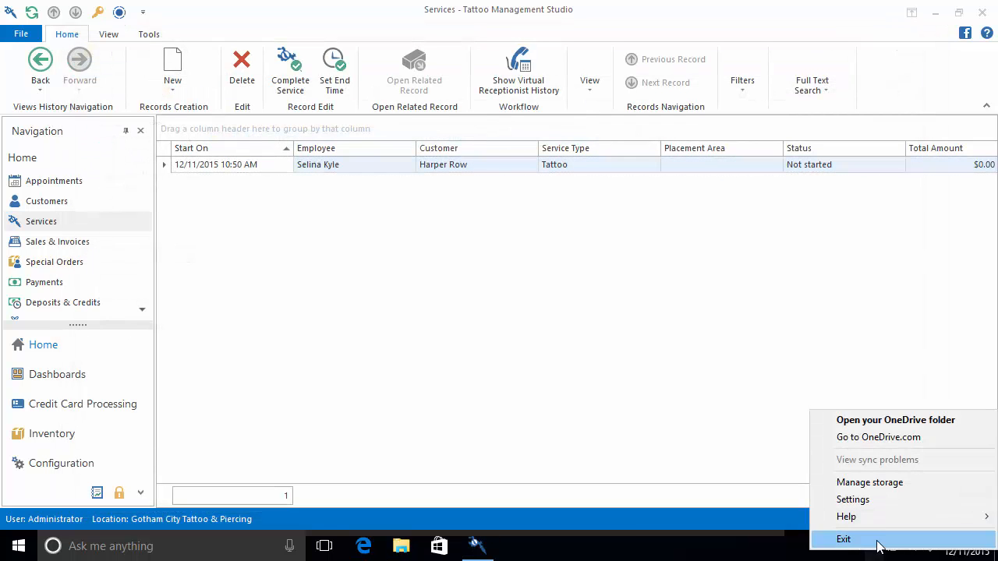
{"action": "left_click", "coordinate": [886, 438]}
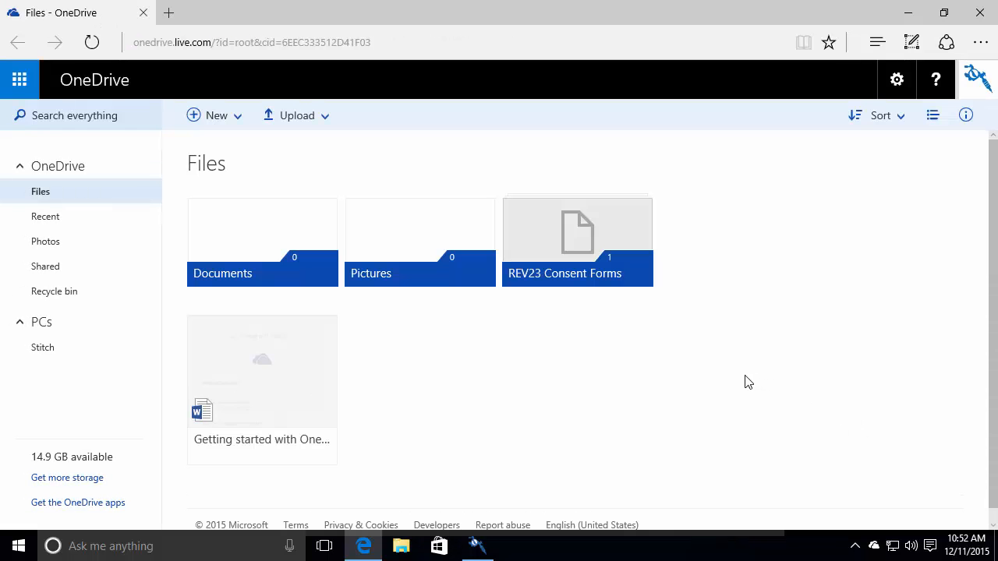
{"action": "left_click", "coordinate": [580, 237]}
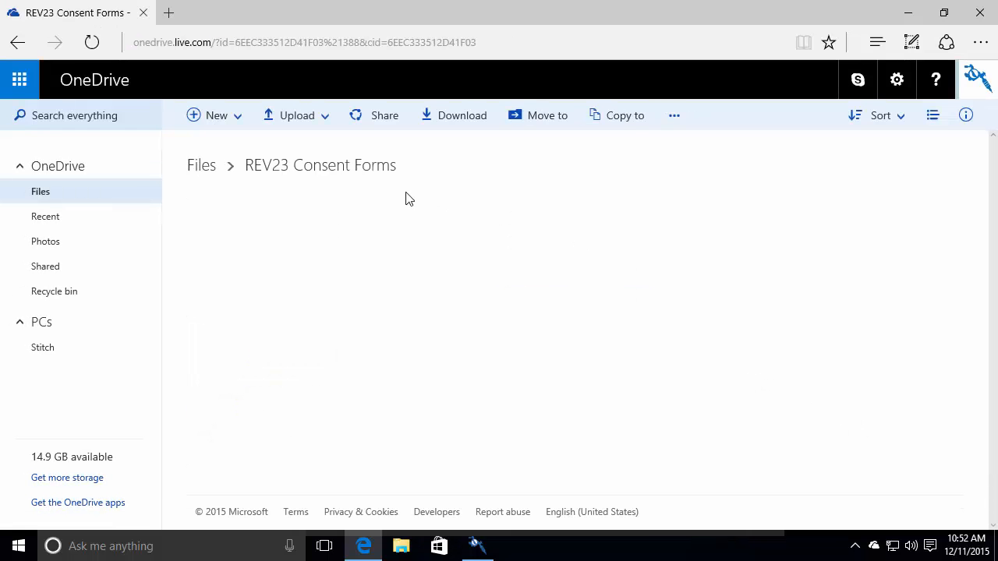
{"action": "left_click", "coordinate": [272, 237]}
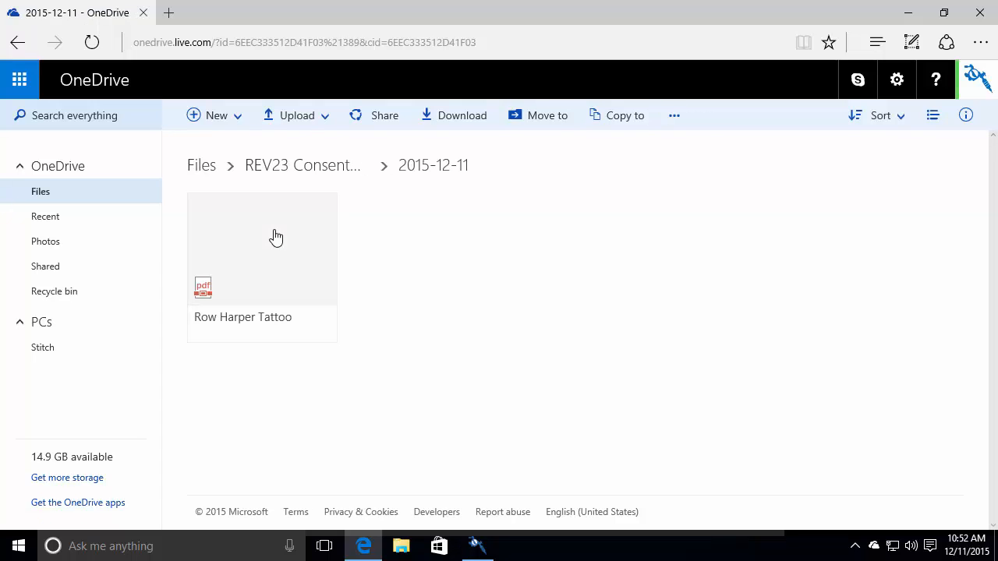
{"action": "left_click", "coordinate": [275, 238]}
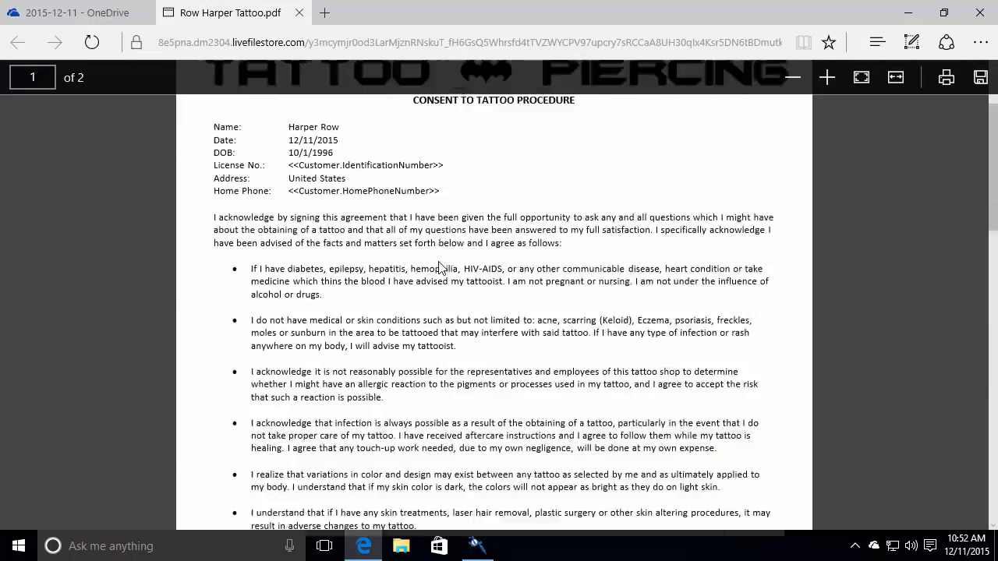
{"action": "left_click", "coordinate": [990, 17]}
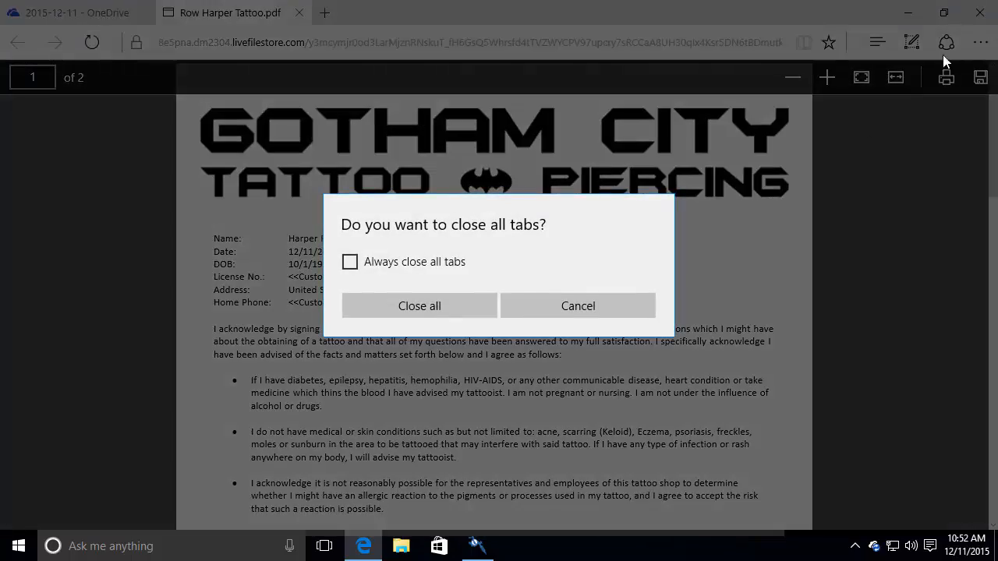
{"action": "left_click", "coordinate": [427, 311]}
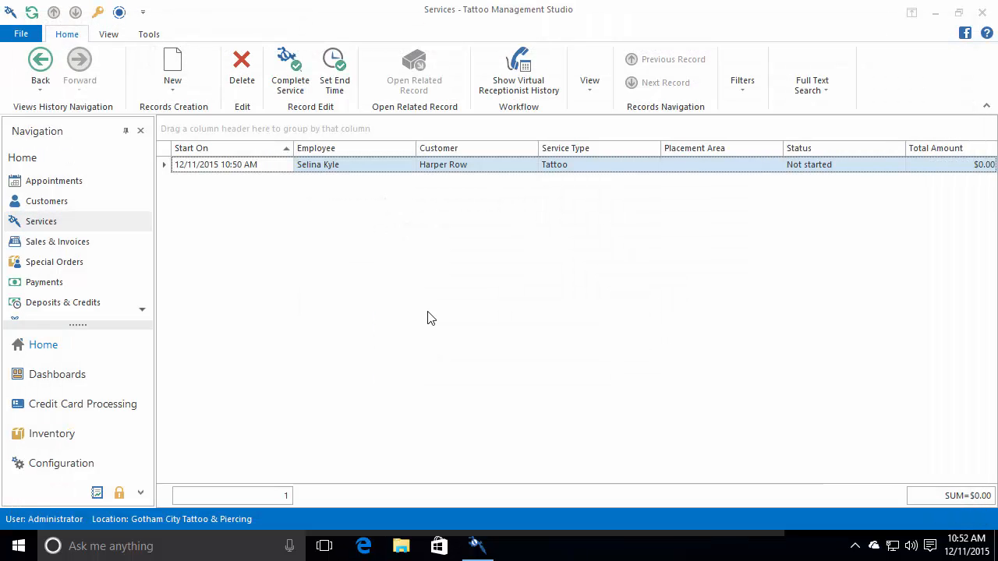